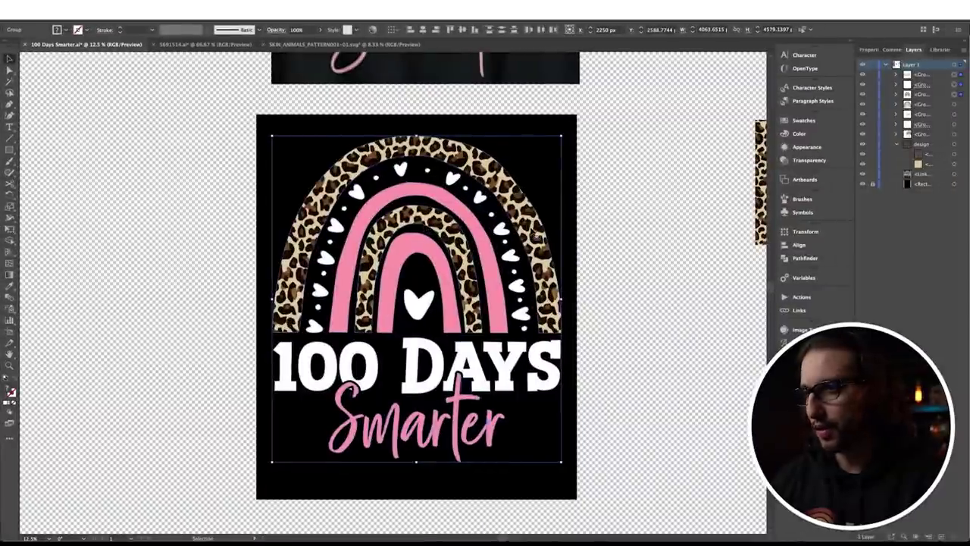
Move the finished 100 Days Smarter design off the black rectangle to the empty area beside it
{"action": "left_click_drag", "start_coordinate": [553, 227], "coordinate": [208, 200]}
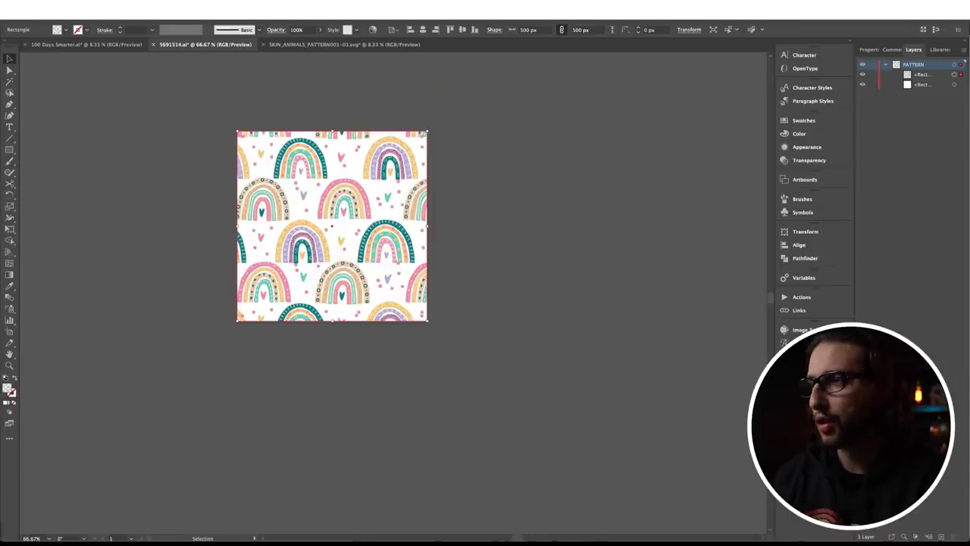
Make an editable pattern from the rainbow rectangle in 5691514.ai and copy one of its rainbows into 100 Days Smarter.ai
{"action": "left_click", "coordinate": [92, 11]}
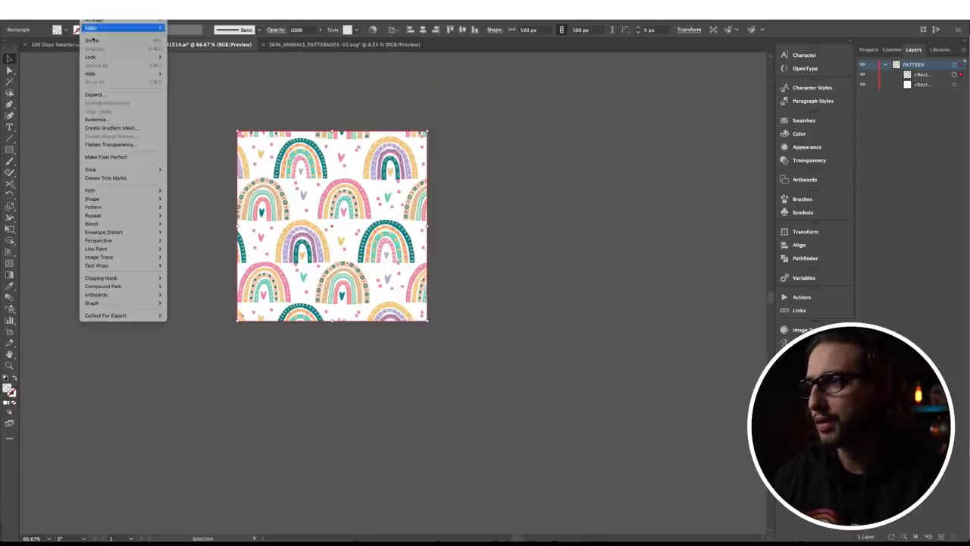
{"action": "mouse_move", "coordinate": [118, 207]}
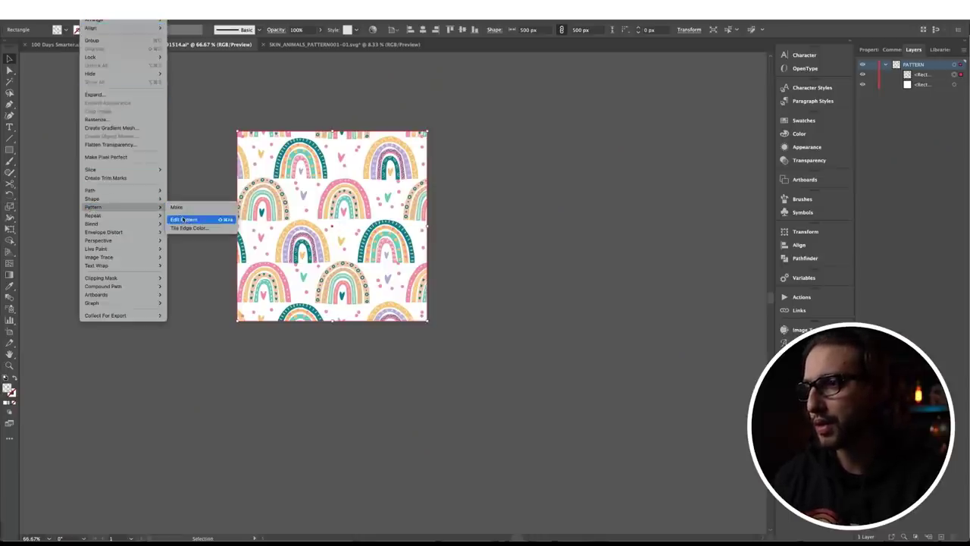
{"action": "left_click", "coordinate": [179, 207]}
{"action": "left_click", "coordinate": [367, 227]}
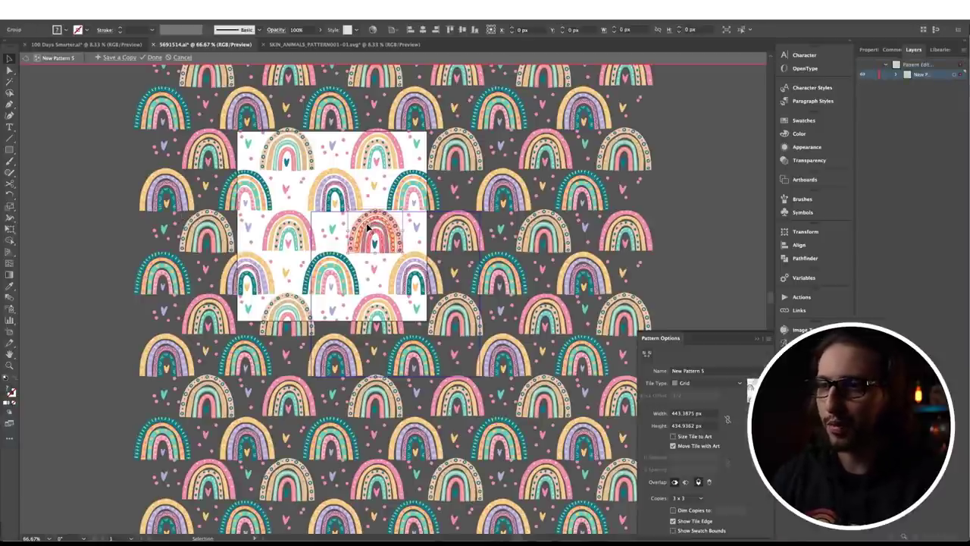
{"action": "key", "text": "super+c"}
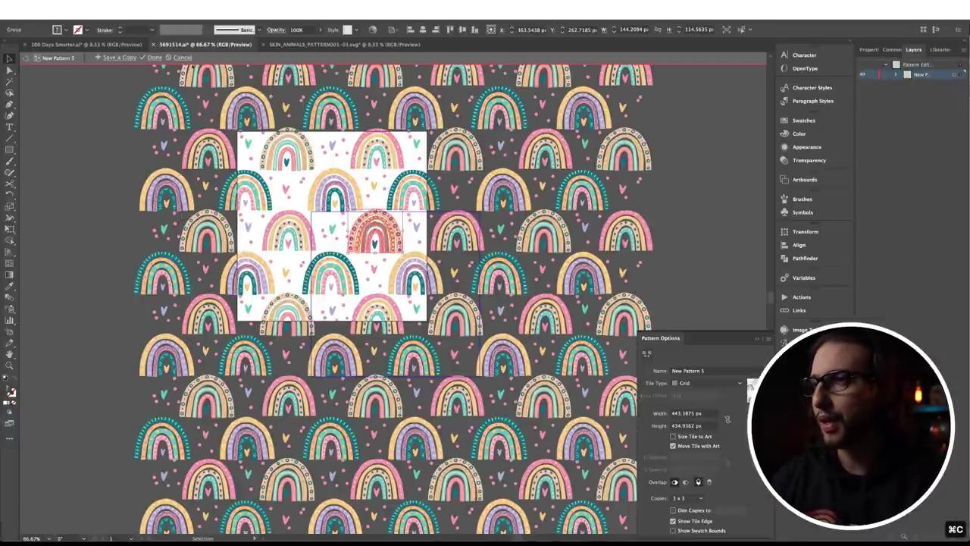
{"action": "left_click", "coordinate": [86, 44]}
{"action": "key", "text": "super+v"}
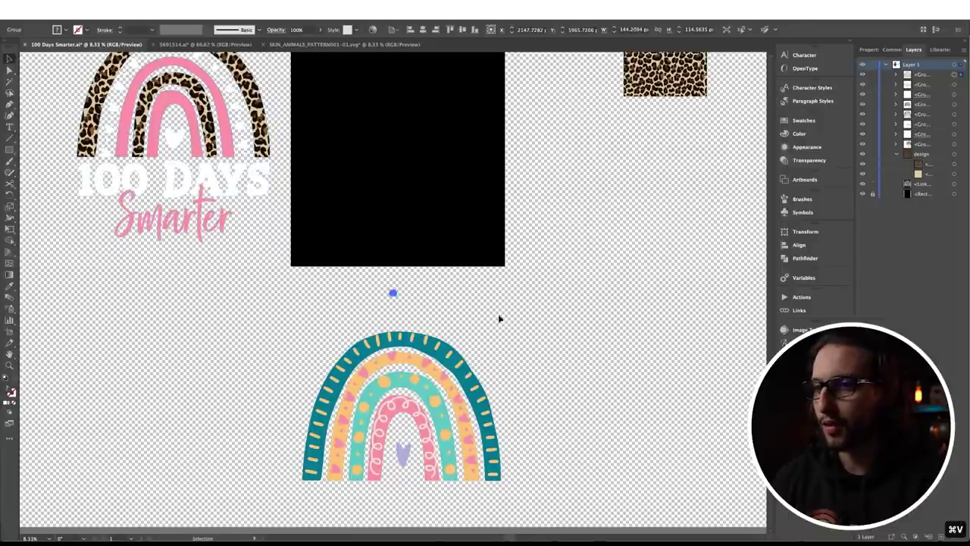
Enlarge the pasted rainbow and place it on the upper part of the black rectangle
{"action": "left_click_drag", "start_coordinate": [415, 275], "coordinate": [550, 165]}
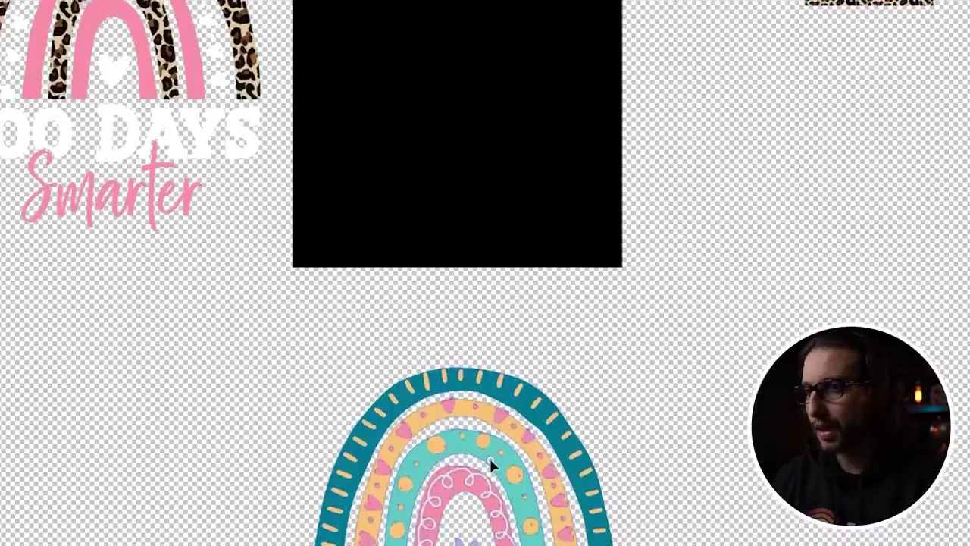
{"action": "left_click_drag", "start_coordinate": [492, 460], "coordinate": [473, 58]}
{"action": "left_click_drag", "start_coordinate": [456, 291], "coordinate": [458, 262]}
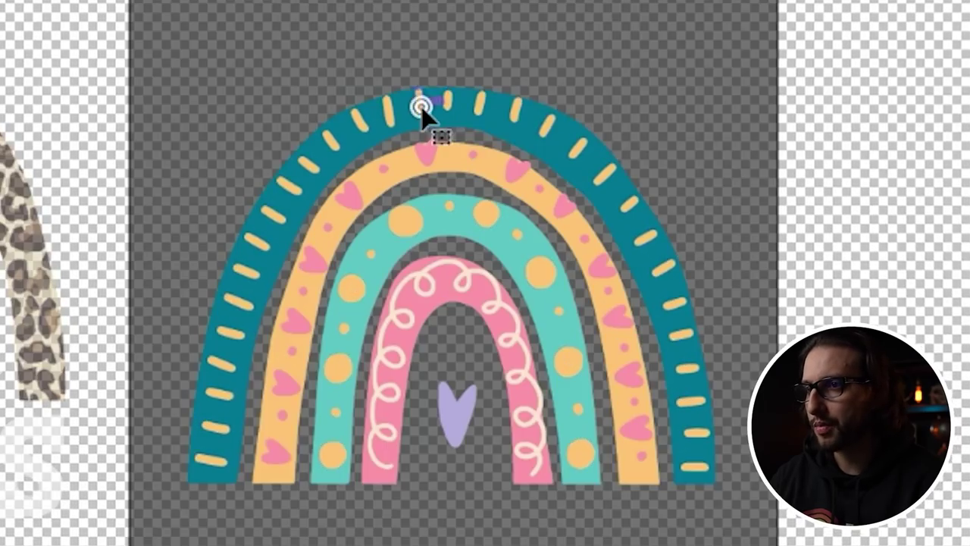
Delete the dashes, squiggles and dots decorating the rainbow's teal, pink and mint arches, keeping the hearts on the orange arch
{"action": "double_click", "coordinate": [419, 97]}
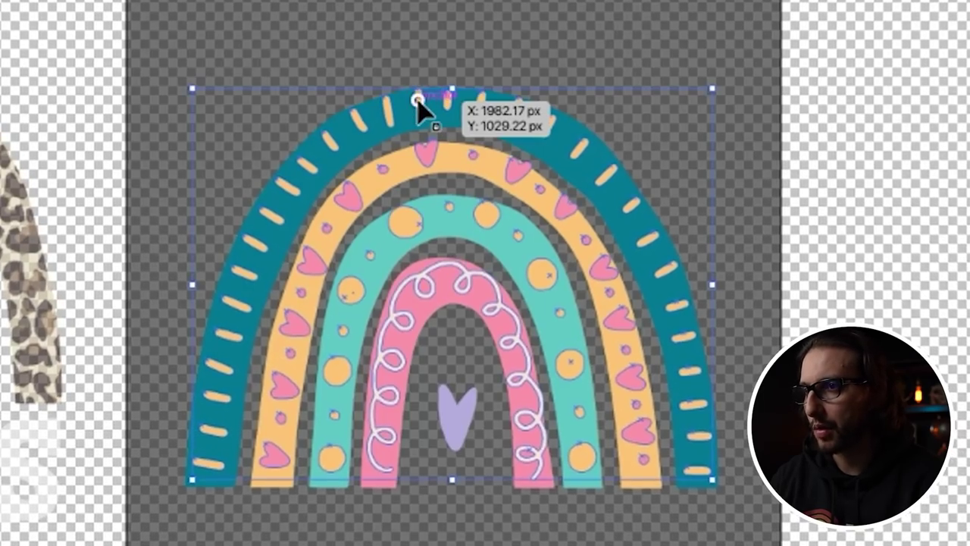
{"action": "left_click", "coordinate": [419, 98]}
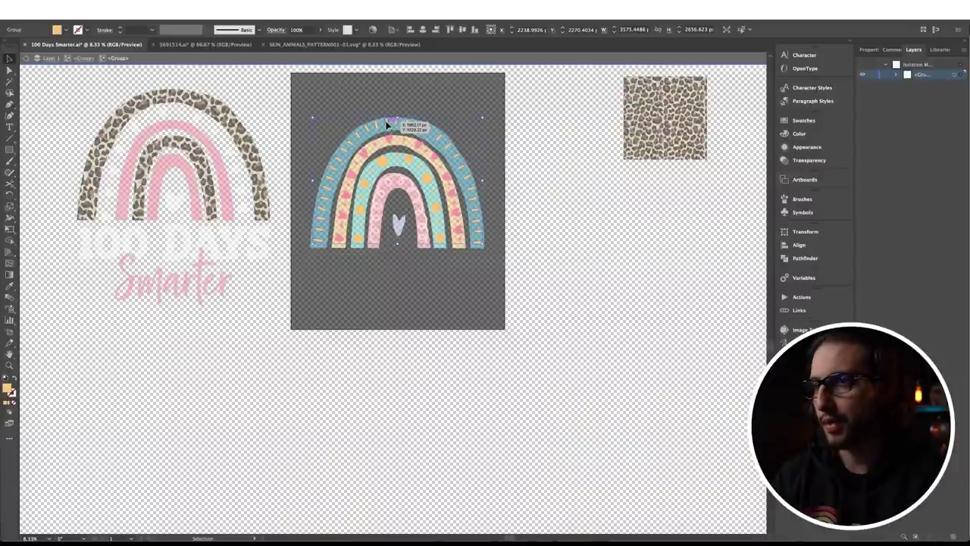
{"action": "left_click", "coordinate": [368, 122]}
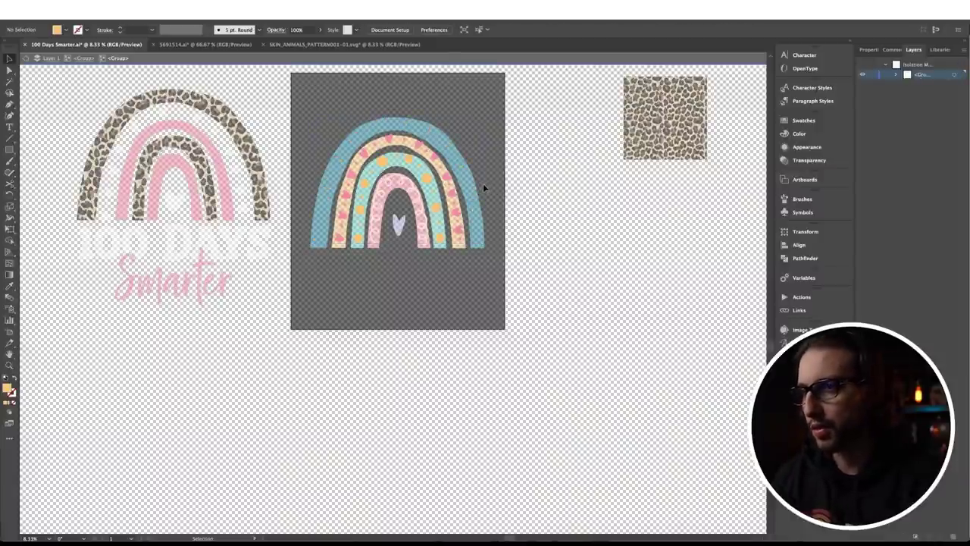
{"action": "left_click", "coordinate": [403, 183]}
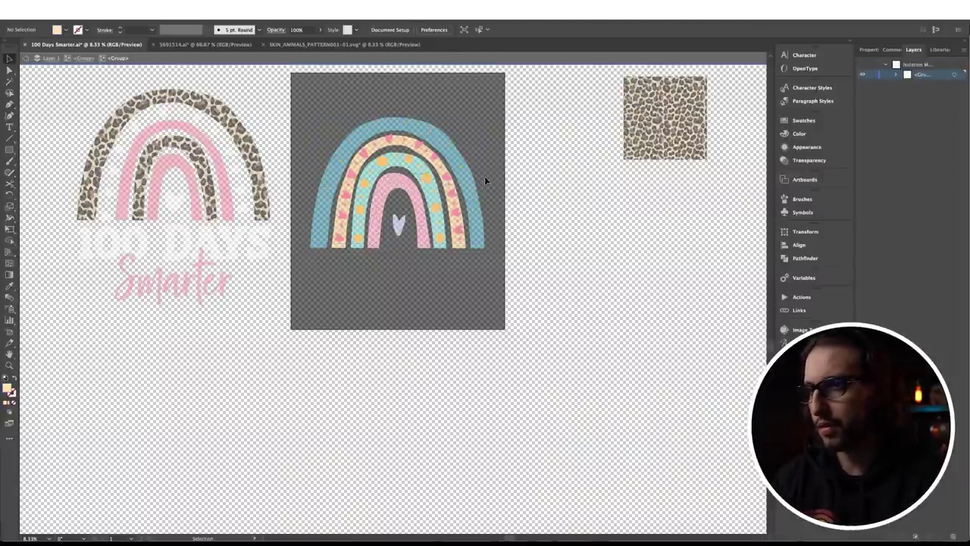
{"action": "left_click", "coordinate": [409, 161]}
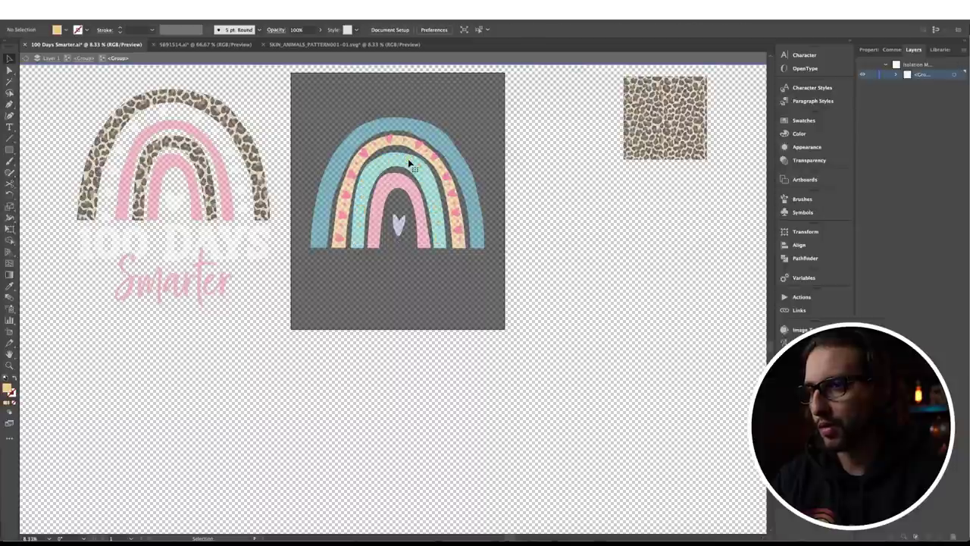
{"action": "double_click", "coordinate": [490, 145]}
Stretch the outer teal arch sideways in both directions and upward to leave a wide gap around the orange arch
{"action": "left_click", "coordinate": [402, 124]}
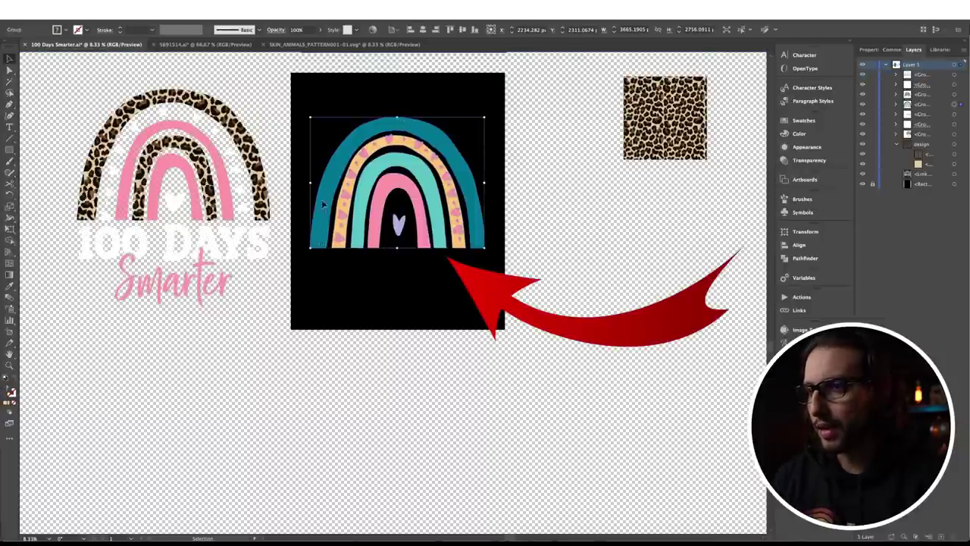
{"action": "double_click", "coordinate": [469, 184]}
{"action": "left_click_drag", "start_coordinate": [467, 182], "coordinate": [500, 182]}
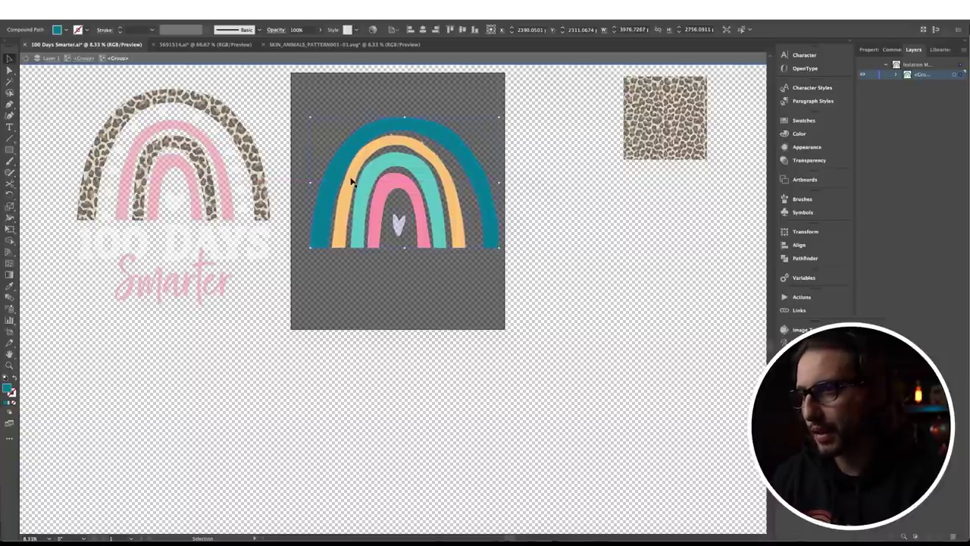
{"action": "left_click_drag", "start_coordinate": [317, 184], "coordinate": [295, 183]}
{"action": "left_click_drag", "start_coordinate": [404, 118], "coordinate": [397, 105]}
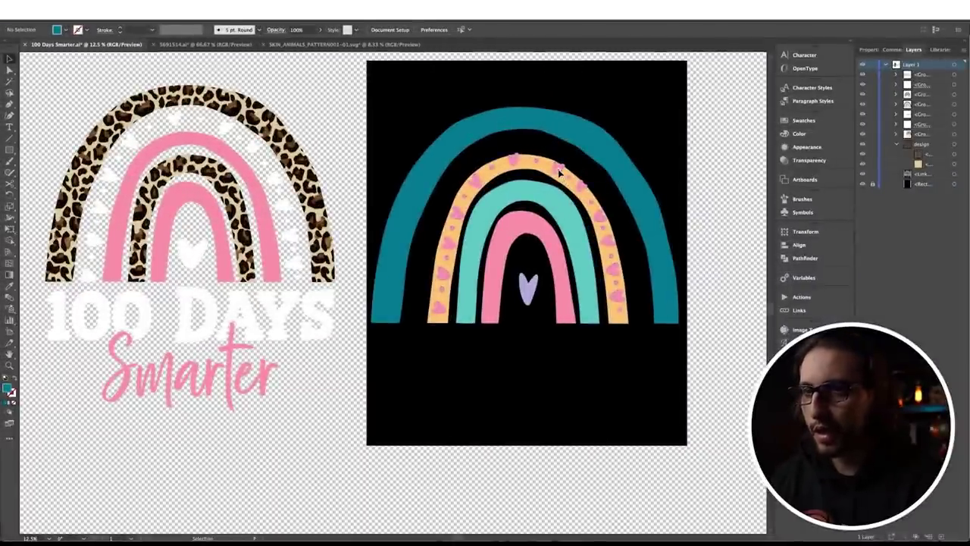
Recolour the group of pink hearts and dots on the orange arch white
{"action": "double_click", "coordinate": [559, 173]}
{"action": "left_click", "coordinate": [558, 170]}
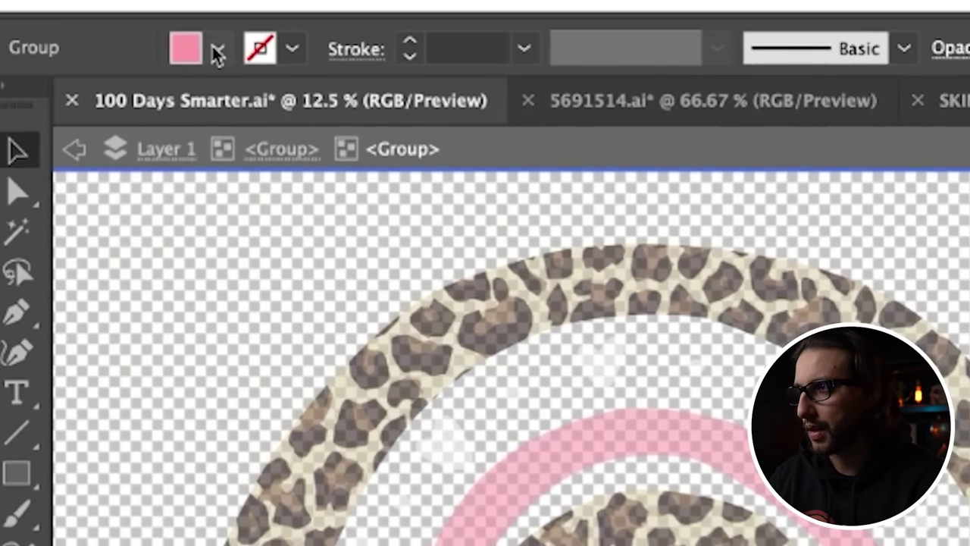
{"action": "left_click", "coordinate": [216, 50]}
{"action": "left_click", "coordinate": [54, 103]}
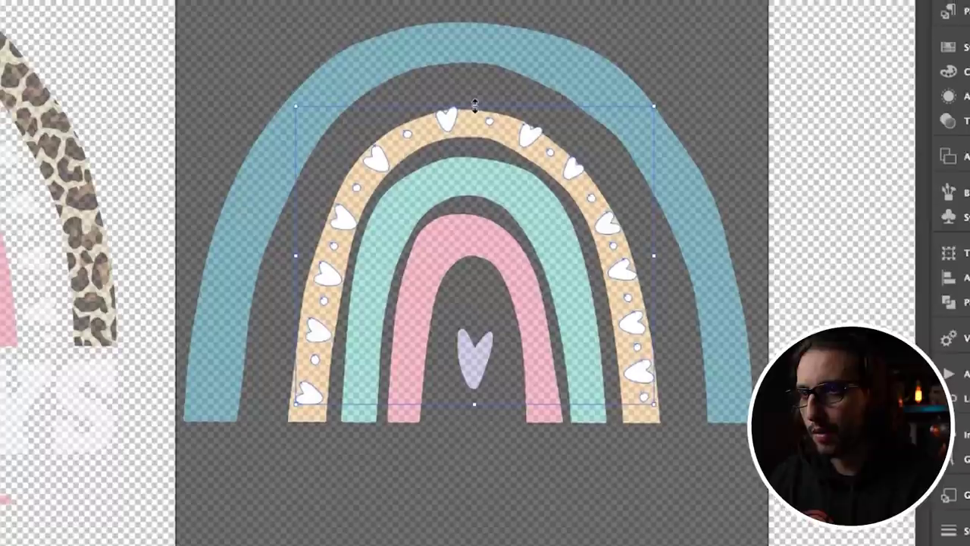
Enlarge the white hearts and dots to fill the gap between the outer teal arch and the orange arch
{"action": "left_click_drag", "start_coordinate": [472, 98], "coordinate": [472, 91]}
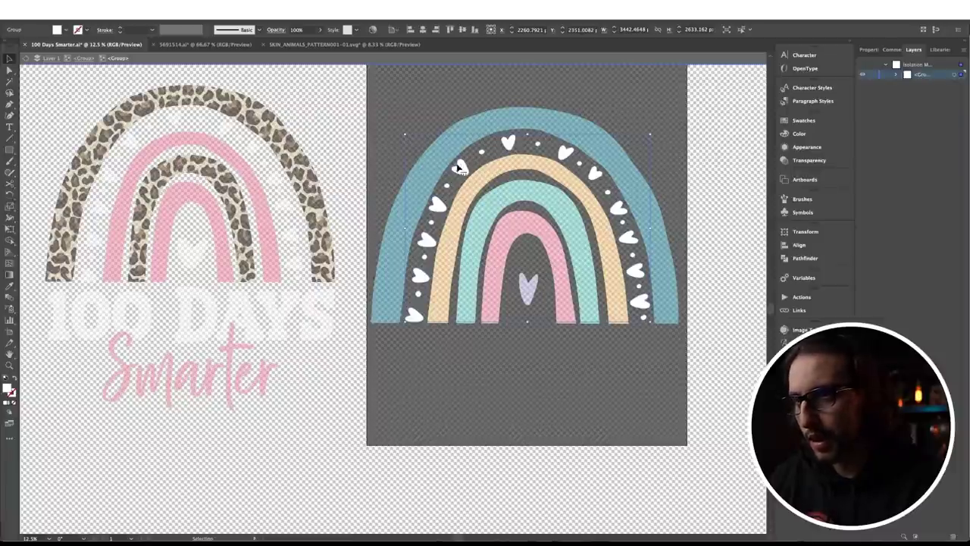
{"action": "left_click", "coordinate": [533, 120]}
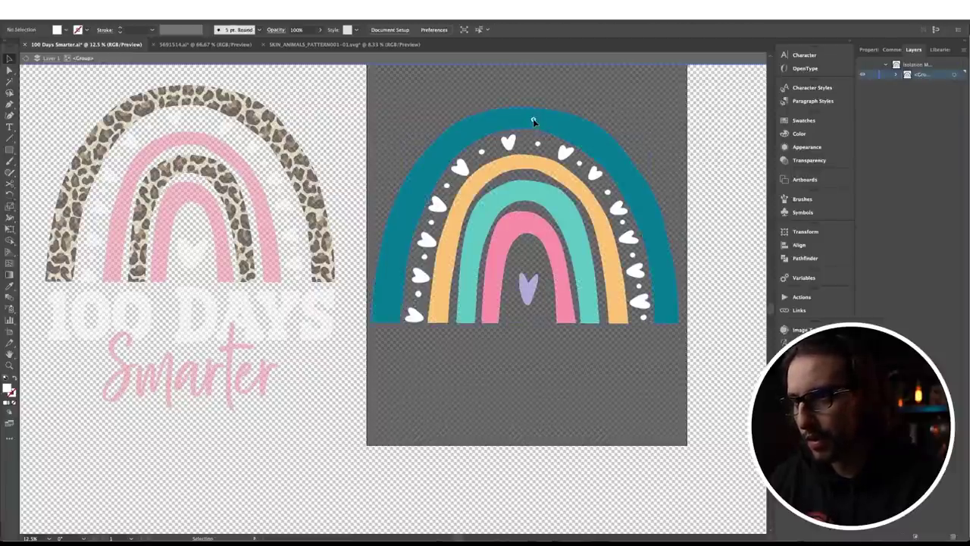
{"action": "double_click", "coordinate": [533, 120]}
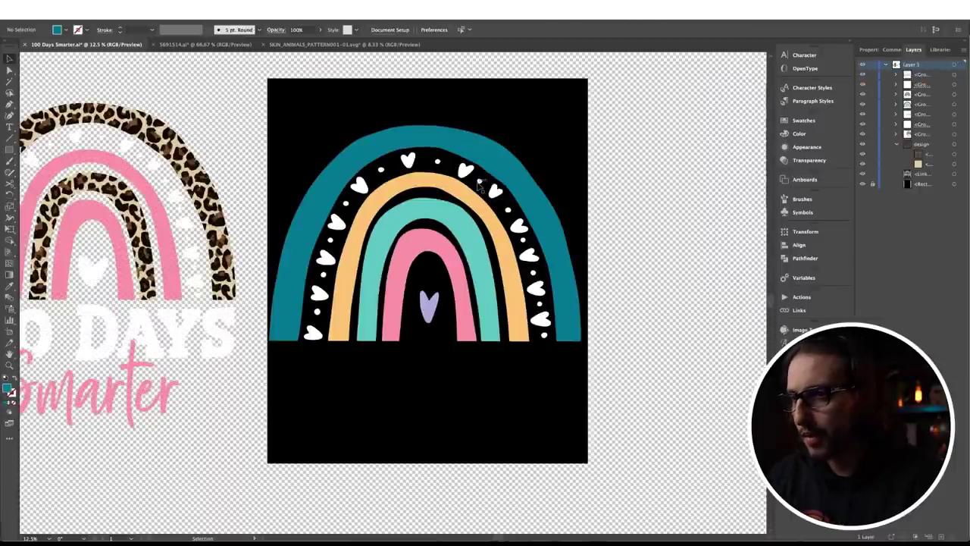
Widen the purple heart beneath the pink arch to about 437 px and centre it in the opening
{"action": "scroll", "coordinate": [479, 184], "scroll_direction": "left", "scroll_amount": 2}
{"action": "double_click", "coordinate": [490, 310]}
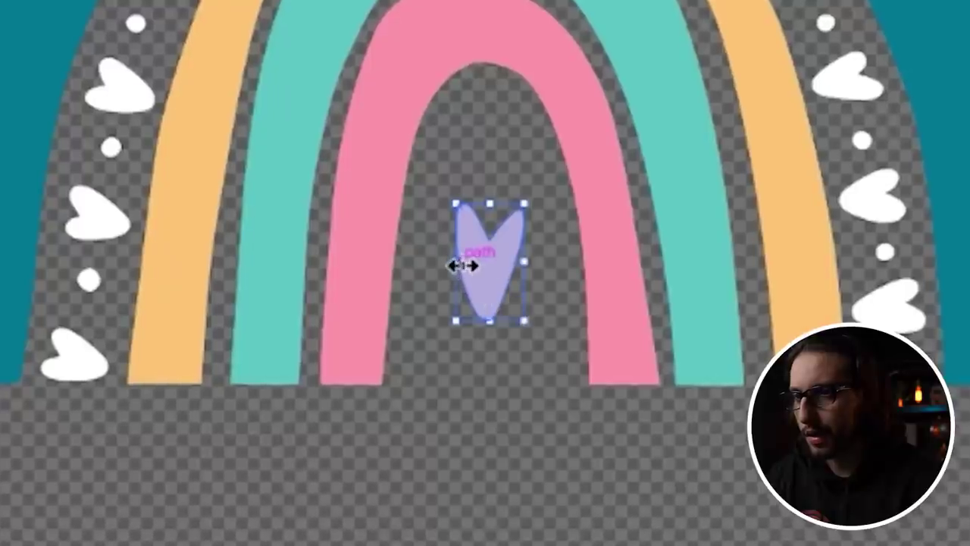
{"action": "left_click_drag", "start_coordinate": [481, 307], "coordinate": [479, 307]}
{"action": "left_click_drag", "start_coordinate": [442, 265], "coordinate": [432, 267]}
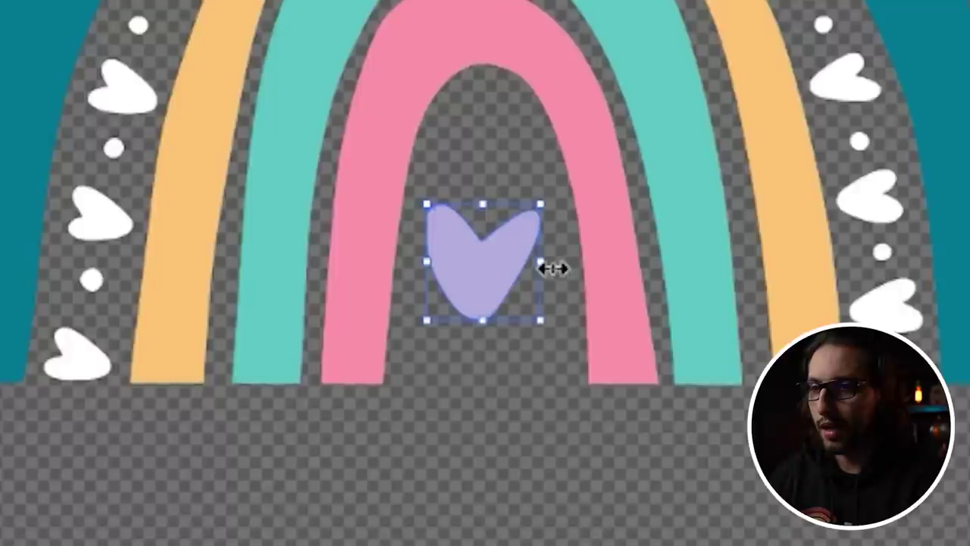
{"action": "left_click_drag", "start_coordinate": [509, 264], "coordinate": [458, 265]}
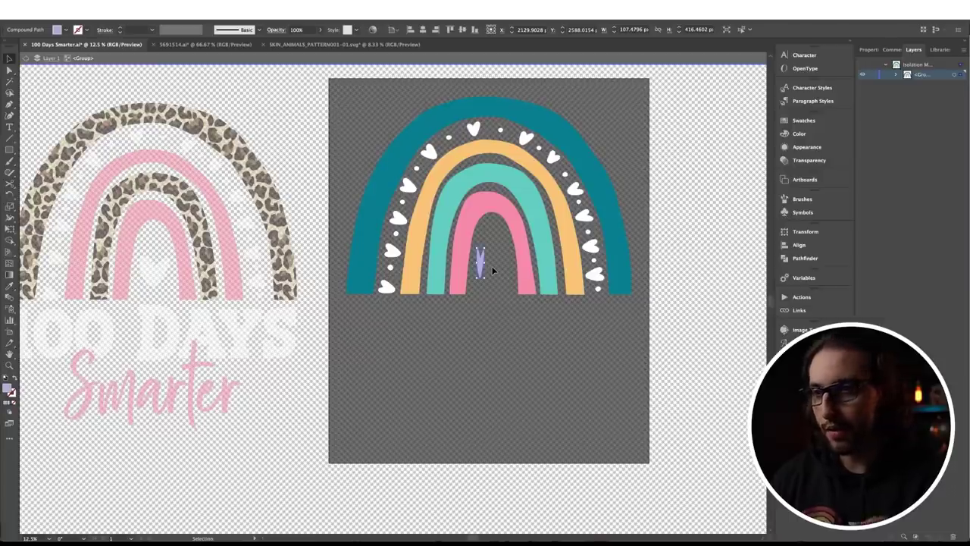
{"action": "left_click", "coordinate": [494, 297]}
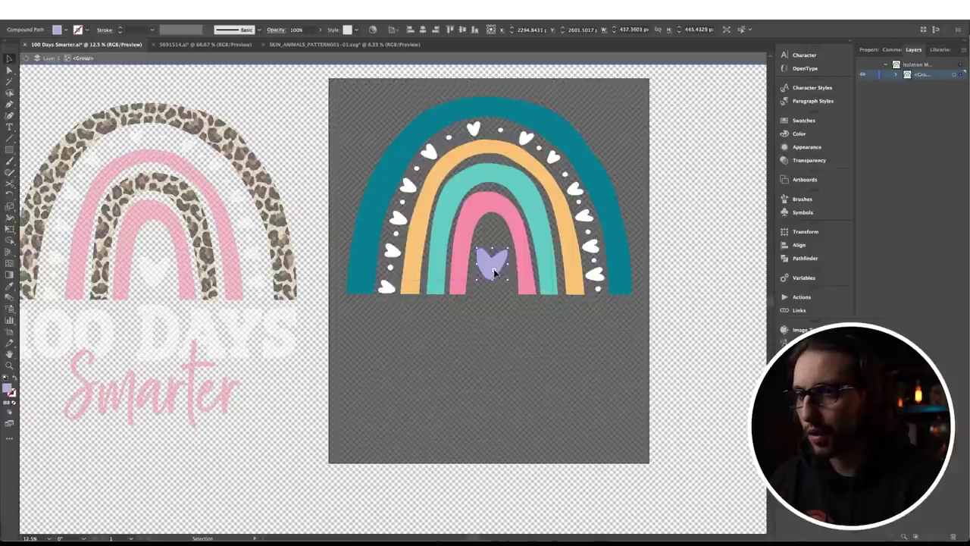
Recolour the centre heart white and the orange arch pink with colours sampled from the artwork
{"action": "key", "text": "i"}
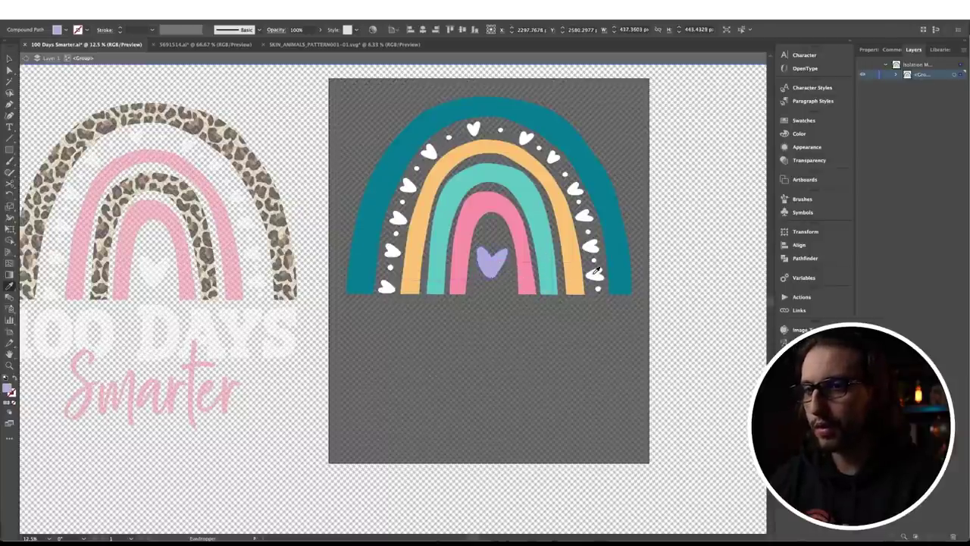
{"action": "left_click", "coordinate": [444, 162]}
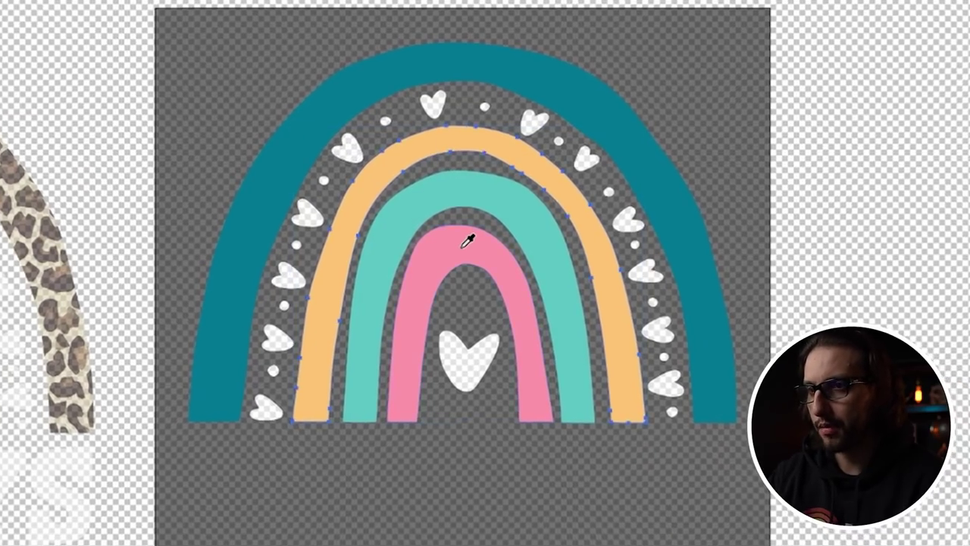
{"action": "left_click", "coordinate": [460, 239]}
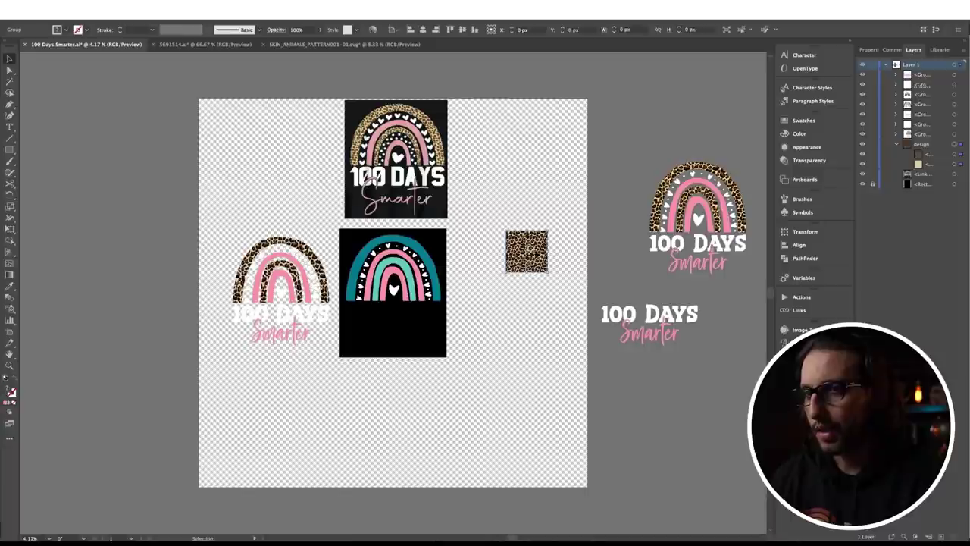
Move the leopard swatch lower beside the black rectangle and draw a rectangle about 2693 by 1893 px beneath the rainbow
{"action": "left_click_drag", "start_coordinate": [530, 256], "coordinate": [492, 330]}
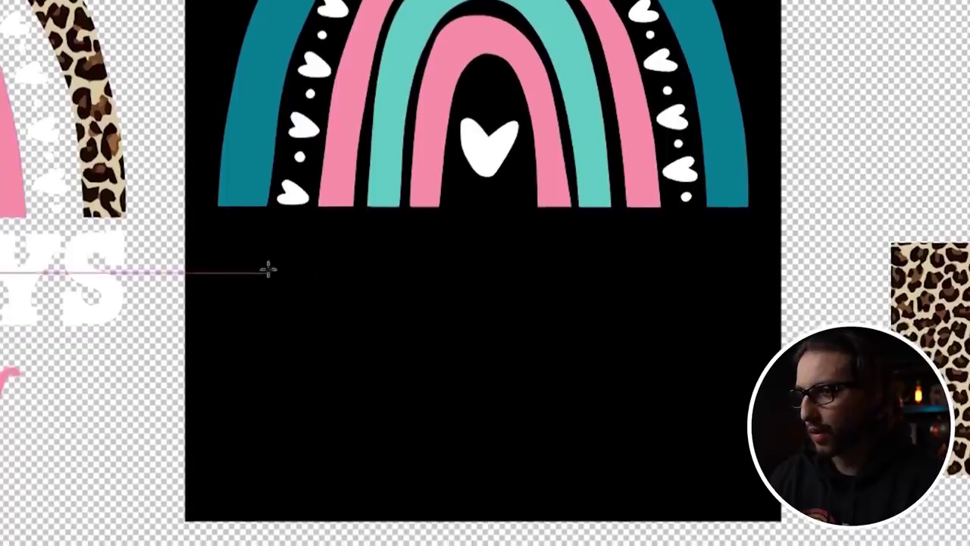
{"action": "left_click_drag", "start_coordinate": [255, 243], "coordinate": [646, 479]}
Fill the rectangle beneath the rainbow with the leopard swatch's beige background colour, e1d0ac
{"action": "double_click", "coordinate": [9, 388]}
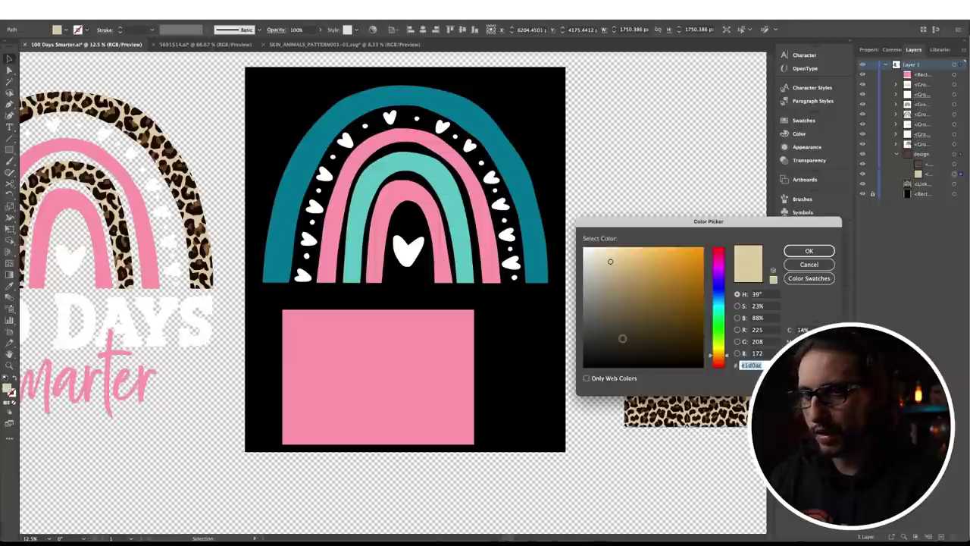
{"action": "left_click", "coordinate": [811, 265]}
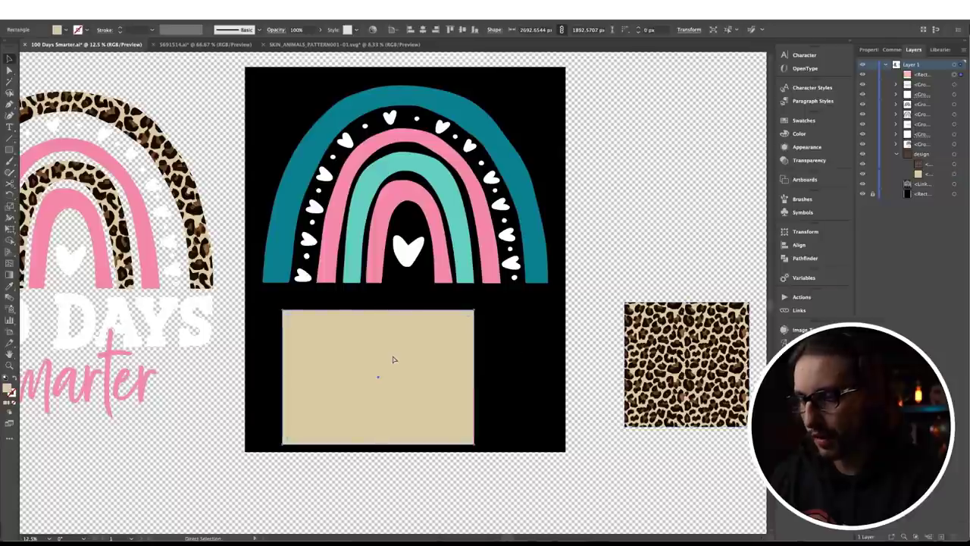
Paste a copy of the beige rectangle in place and fill it with the leopard pattern sampled from the swatch
{"action": "key", "text": "shift+super+v"}
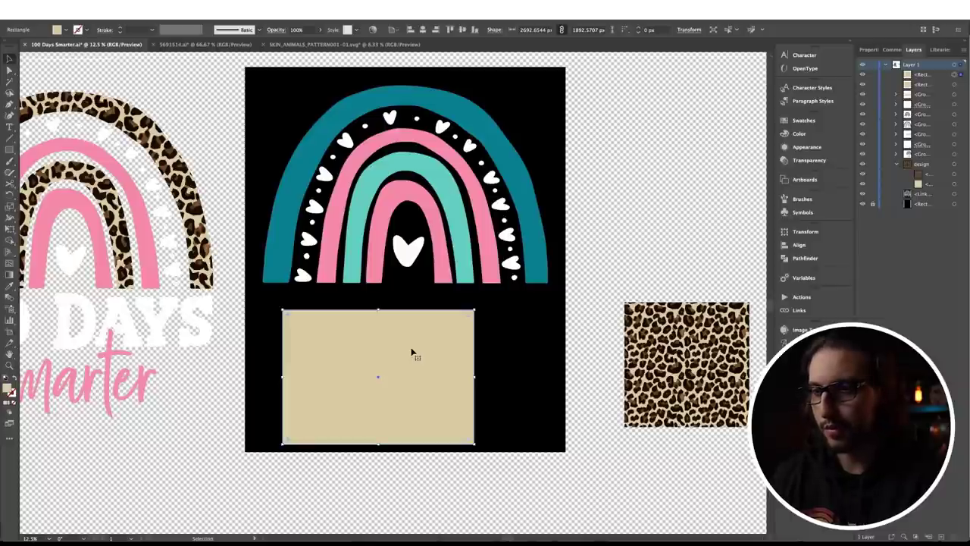
{"action": "key", "text": "i"}
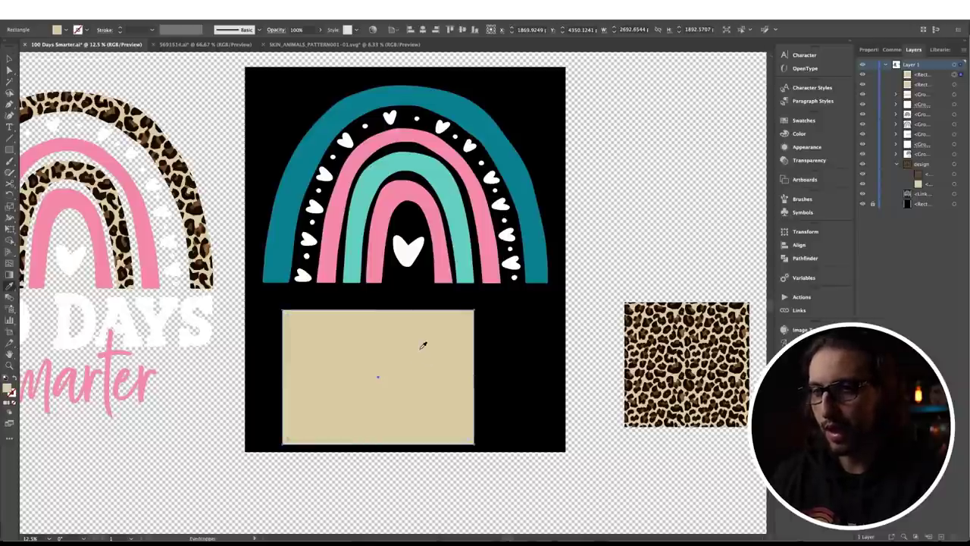
{"action": "left_click", "coordinate": [657, 327]}
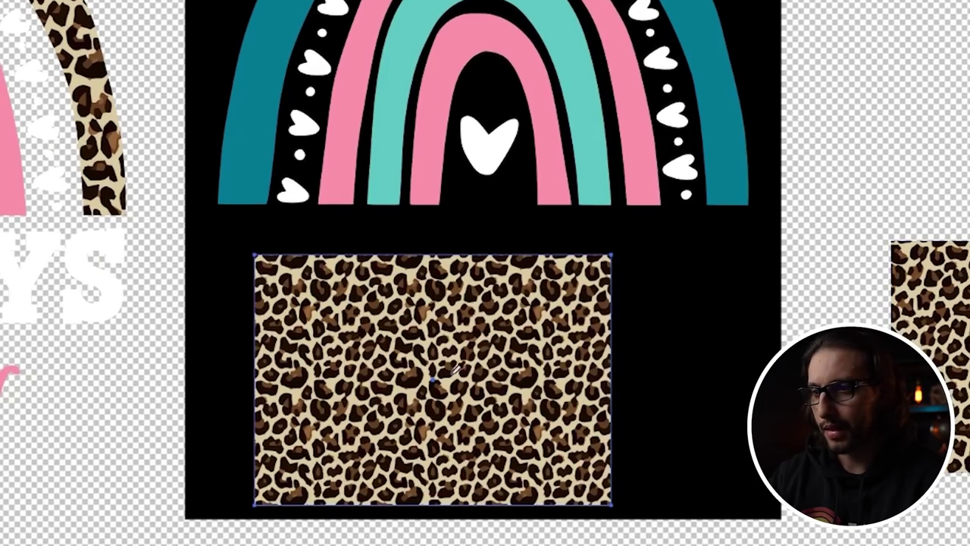
{"action": "key", "text": "v"}
{"action": "left_click", "coordinate": [718, 307]}
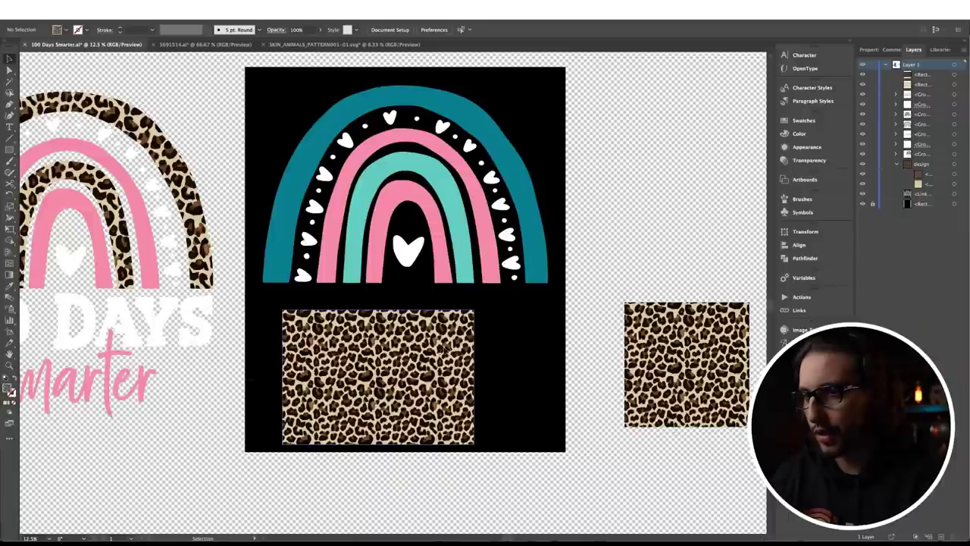
Group the beige rectangle with its leopard-pattern copy beneath the rainbow
{"action": "mouse_move", "coordinate": [445, 350]}
{"action": "left_mouse_down"}
{"action": "mouse_move", "coordinate": [426, 385]}
{"action": "mouse_move", "coordinate": [448, 382]}
{"action": "mouse_move", "coordinate": [445, 352]}
{"action": "left_mouse_up"}
{"action": "key", "text": "super+z"}
{"action": "key", "text": "a"}
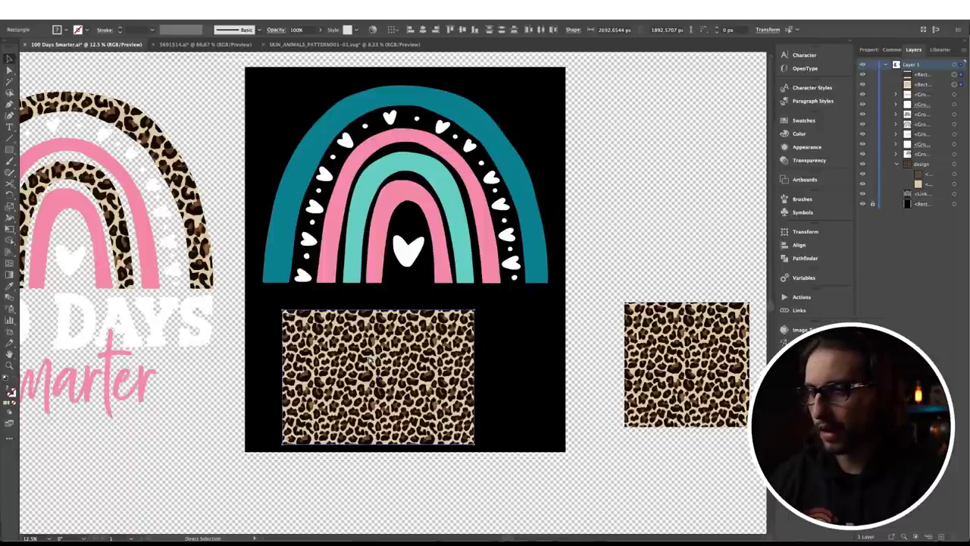
{"action": "key", "text": "super+g"}
Enlarge the leopard group to about 4034 by 2835 px and place it over the rainbow, stacked behind the arches and hearts
{"action": "left_click_drag", "start_coordinate": [475, 376], "coordinate": [565, 368]}
{"action": "left_click_drag", "start_coordinate": [435, 429], "coordinate": [423, 237]}
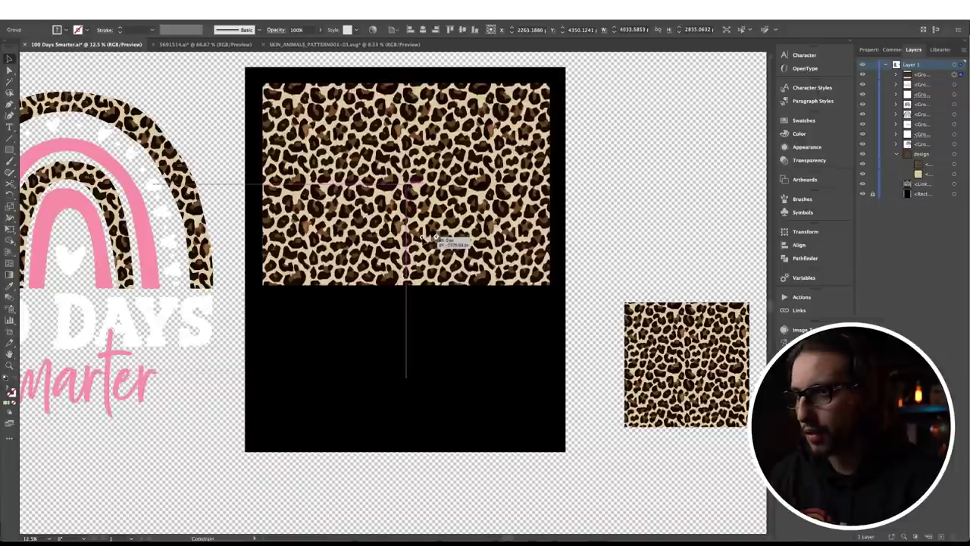
{"action": "left_click_drag", "start_coordinate": [927, 75], "coordinate": [926, 149]}
Ungroup the rainbow arches so that each one can be selected separately
{"action": "left_click", "coordinate": [440, 111]}
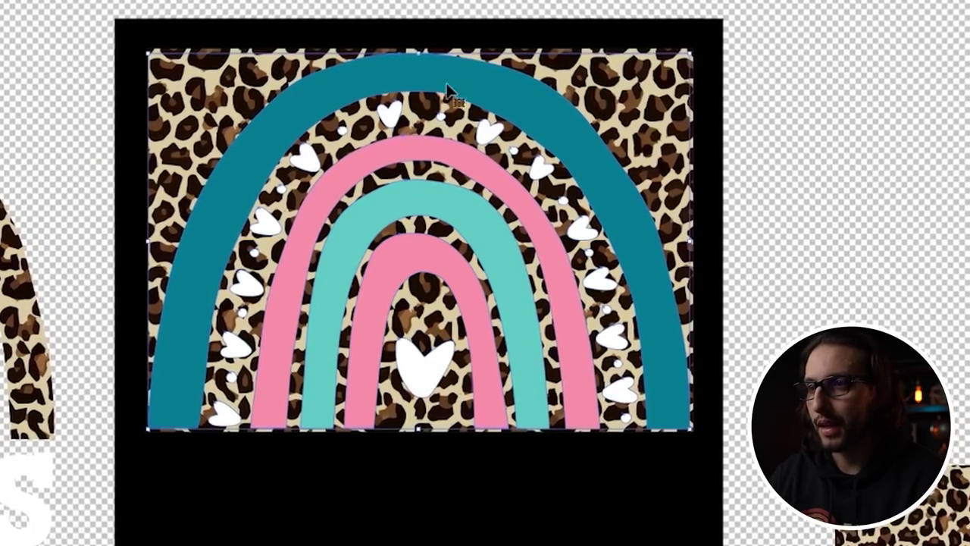
{"action": "right_click", "coordinate": [442, 107]}
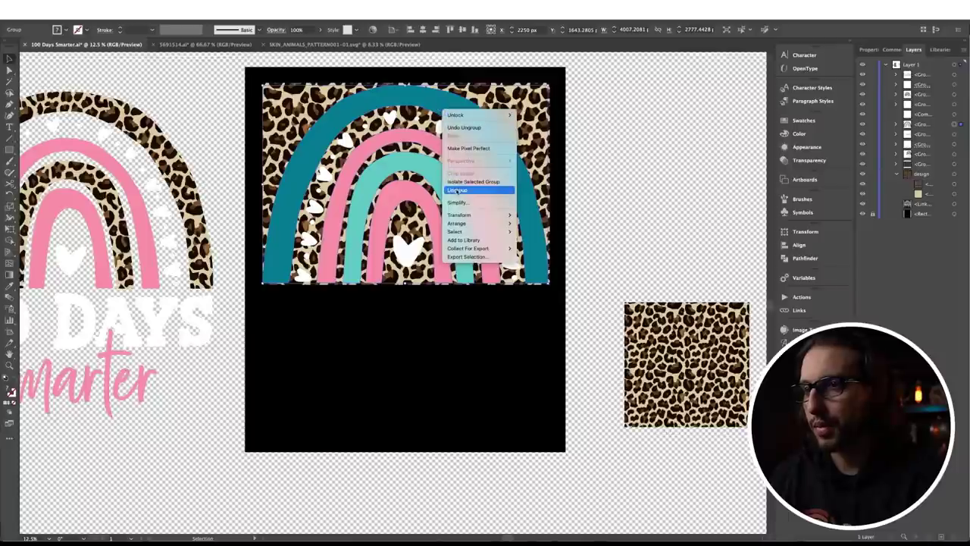
{"action": "left_click", "coordinate": [456, 190]}
{"action": "left_click", "coordinate": [582, 133]}
Clip the leopard group to the outer teal arch with a clipping mask
{"action": "mouse_move", "coordinate": [456, 105]}
{"action": "left_mouse_down"}
{"action": "mouse_move", "coordinate": [447, 130]}
{"action": "mouse_move", "coordinate": [461, 96]}
{"action": "left_mouse_up"}
{"action": "key", "text": "super+z"}
{"action": "left_click", "coordinate": [427, 109]}
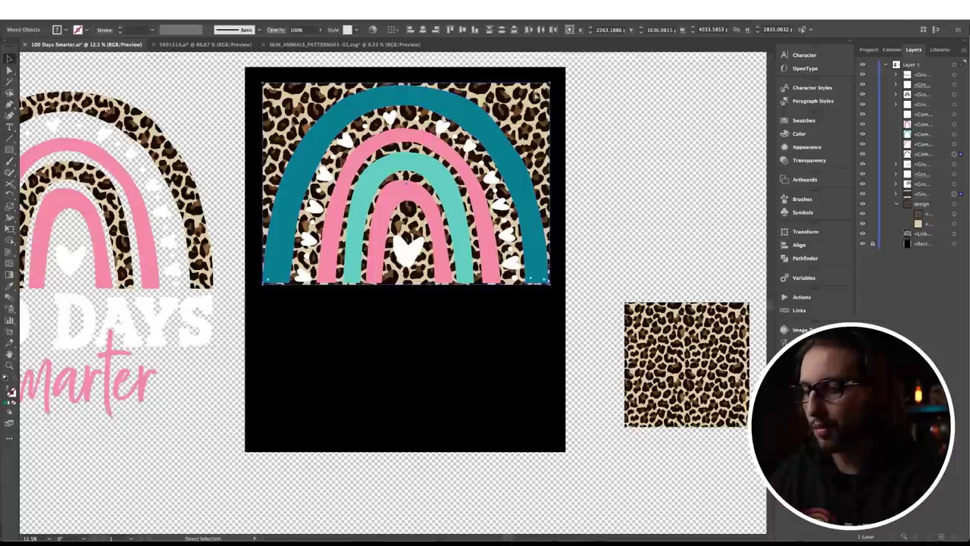
{"action": "key", "text": "super+7"}
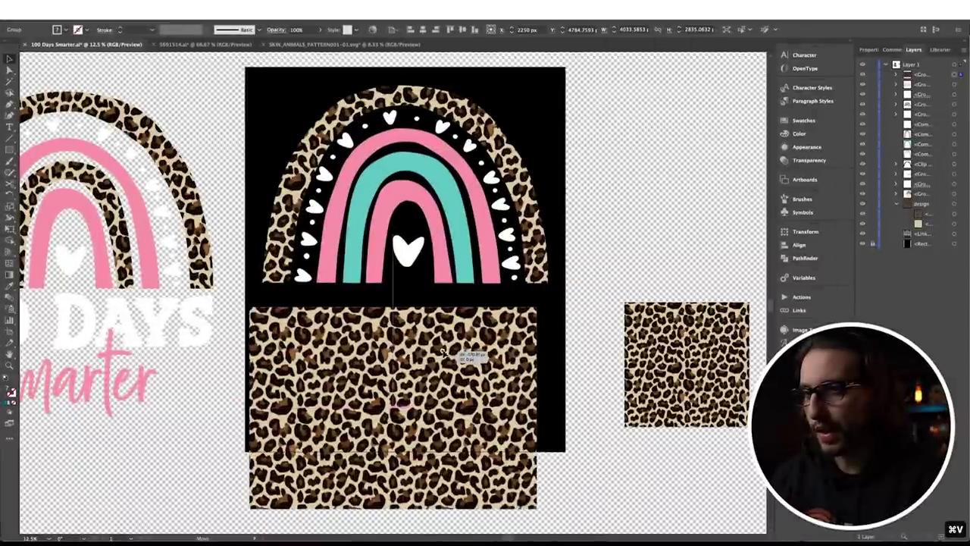
Position a pasted copy of the leopard group behind the turquoise inner arch and clip it to that arch
{"action": "mouse_move", "coordinate": [461, 346]}
{"action": "left_mouse_down"}
{"action": "mouse_move", "coordinate": [452, 353]}
{"action": "mouse_move", "coordinate": [459, 351]}
{"action": "left_mouse_up"}
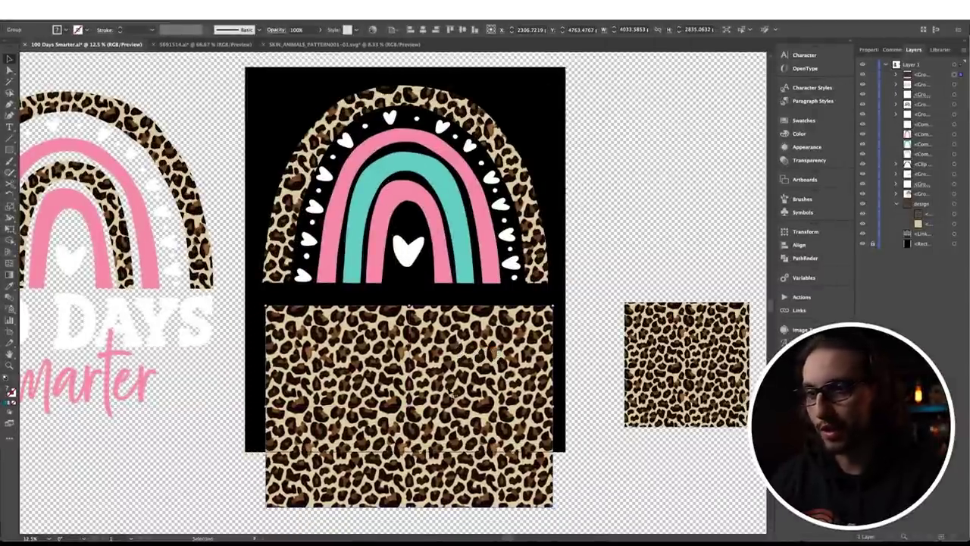
{"action": "left_click_drag", "start_coordinate": [458, 428], "coordinate": [454, 254]}
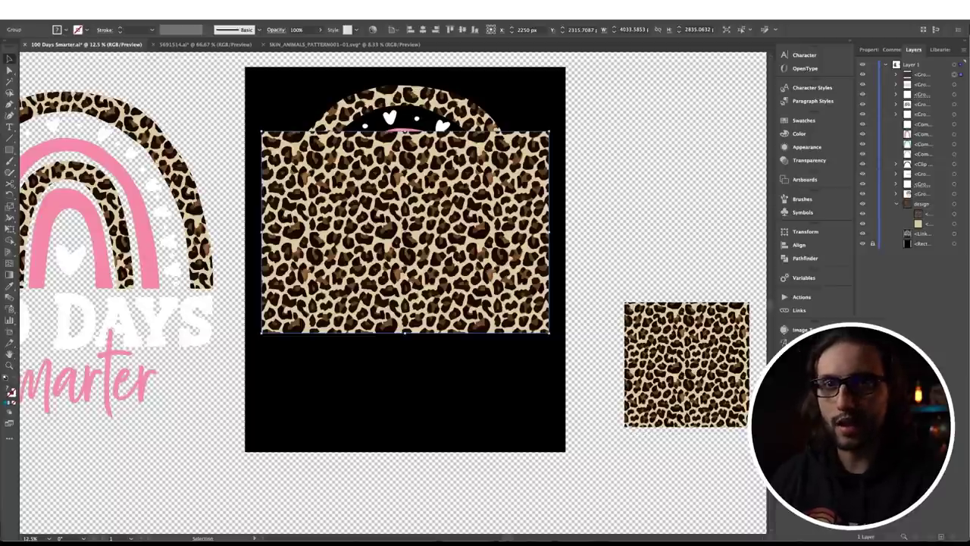
{"action": "left_click_drag", "start_coordinate": [934, 166], "coordinate": [934, 169]}
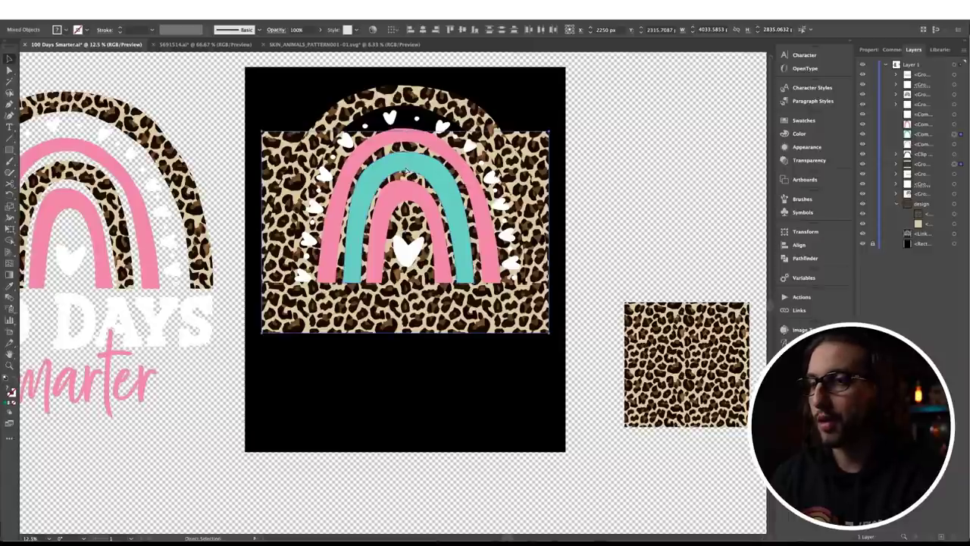
{"action": "key", "text": "ctrl+7"}
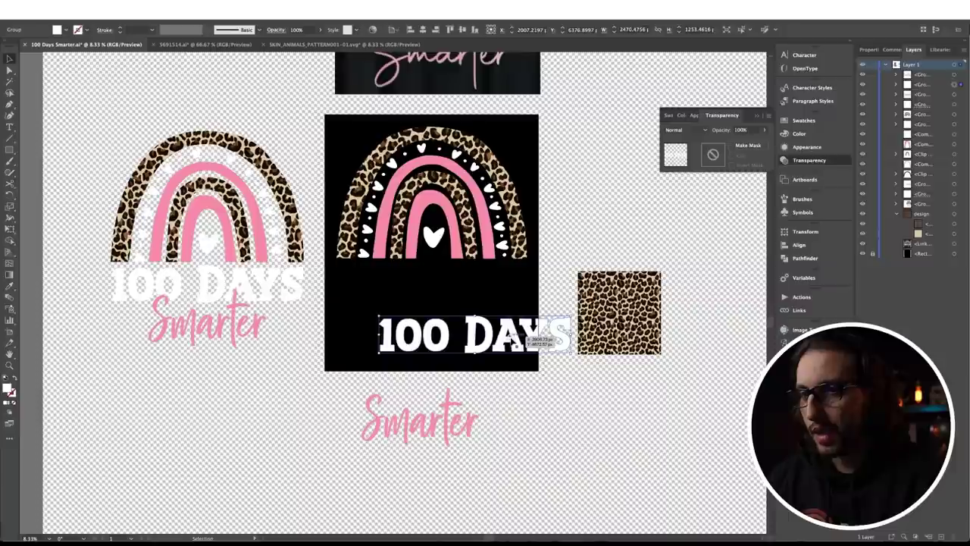
Fit the white 100 DAYS text about 4019 px wide beneath the rainbow and place the pink Smarter text overlapping its lower edge
{"action": "left_click_drag", "start_coordinate": [518, 349], "coordinate": [474, 292]}
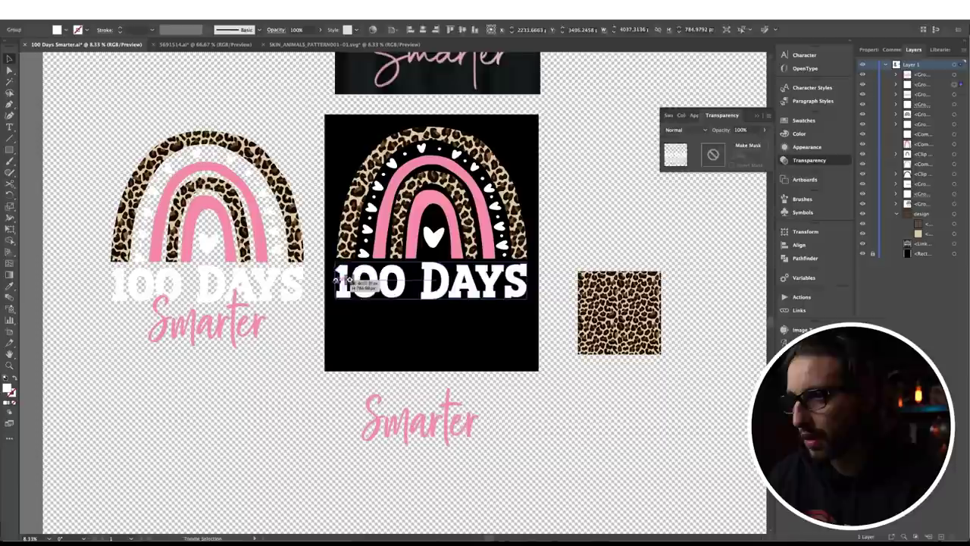
{"action": "left_click", "coordinate": [391, 341]}
{"action": "left_click_drag", "start_coordinate": [445, 407], "coordinate": [461, 303]}
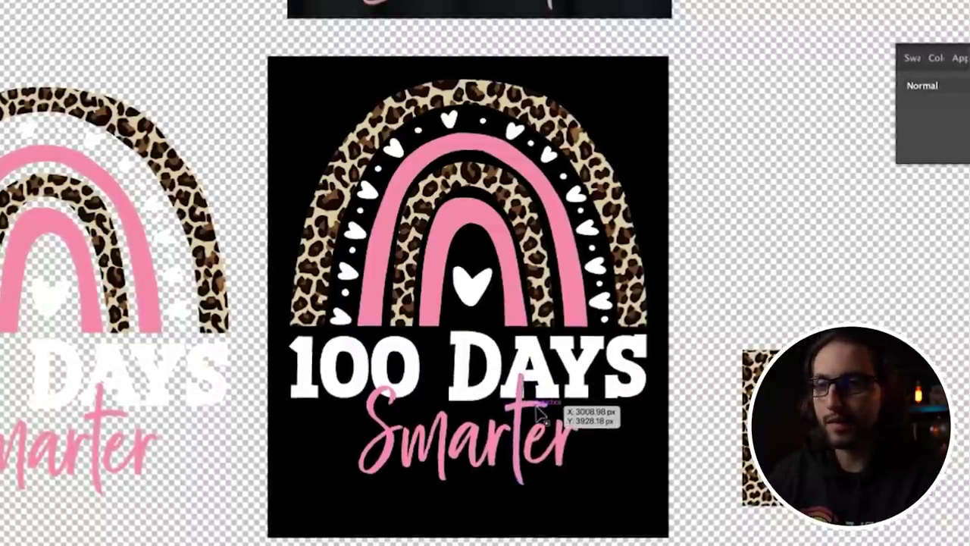
{"action": "left_click_drag", "start_coordinate": [538, 409], "coordinate": [539, 410]}
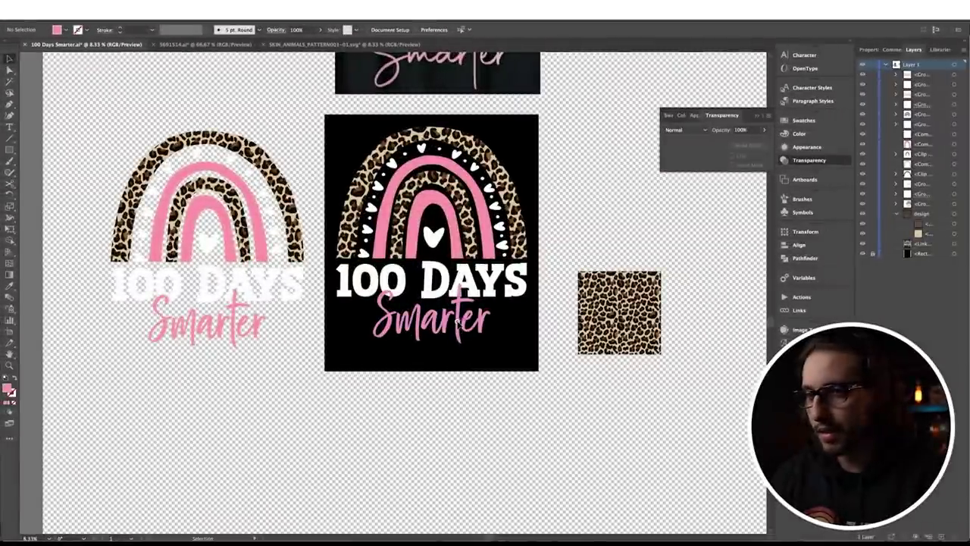
Copy the Smarter lettering and add an opacity mask with Clip turned off to the 100 DAYS text
{"action": "left_click", "coordinate": [460, 324]}
{"action": "key", "text": "a"}
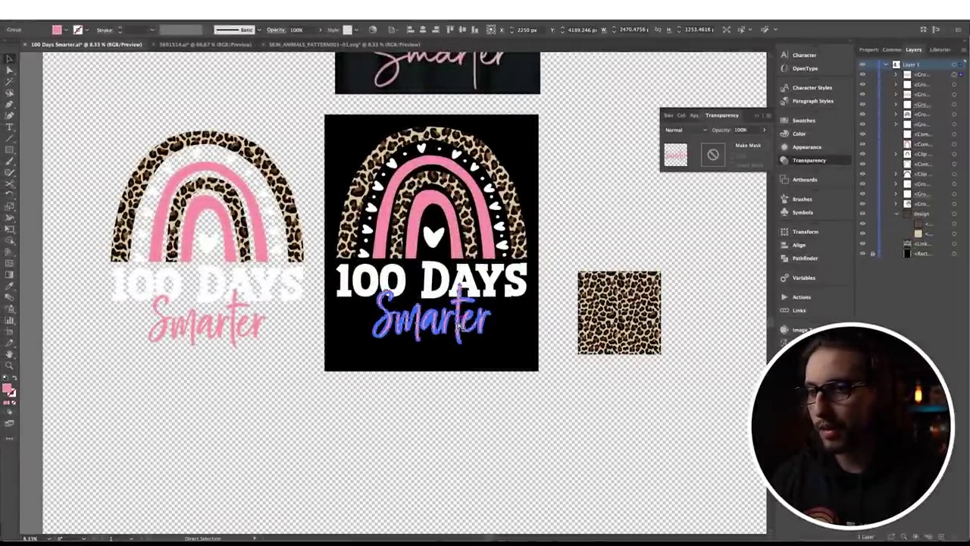
{"action": "key", "text": "v"}
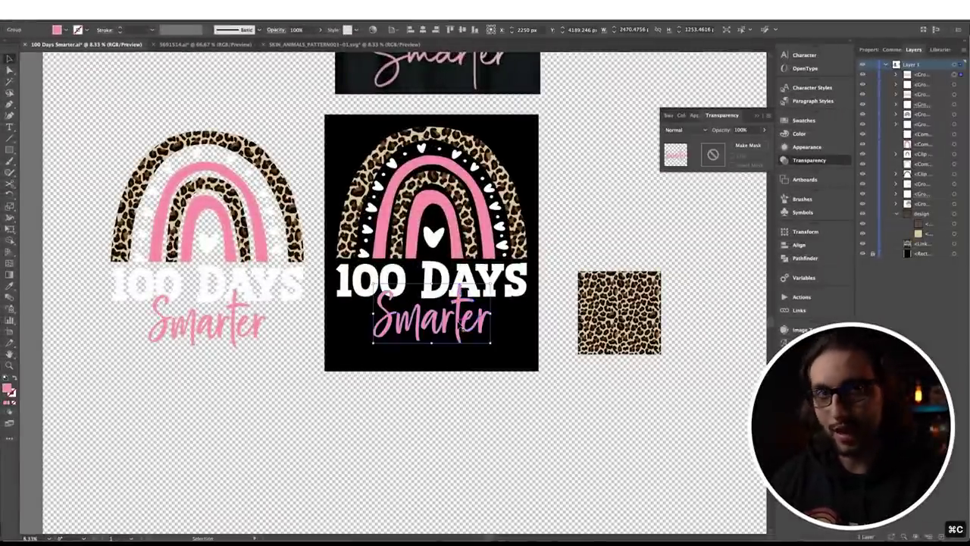
{"action": "left_click", "coordinate": [496, 281]}
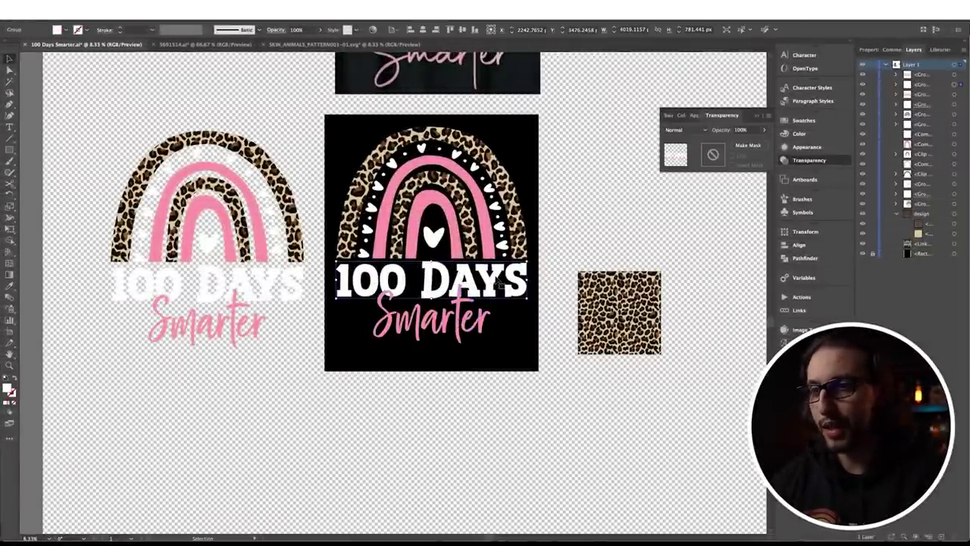
{"action": "left_click", "coordinate": [745, 146]}
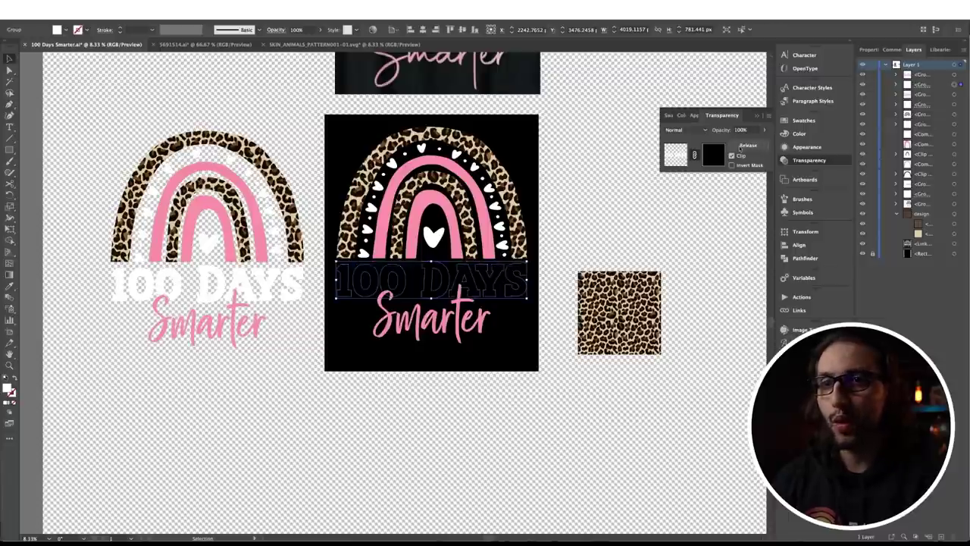
{"action": "left_click", "coordinate": [712, 155]}
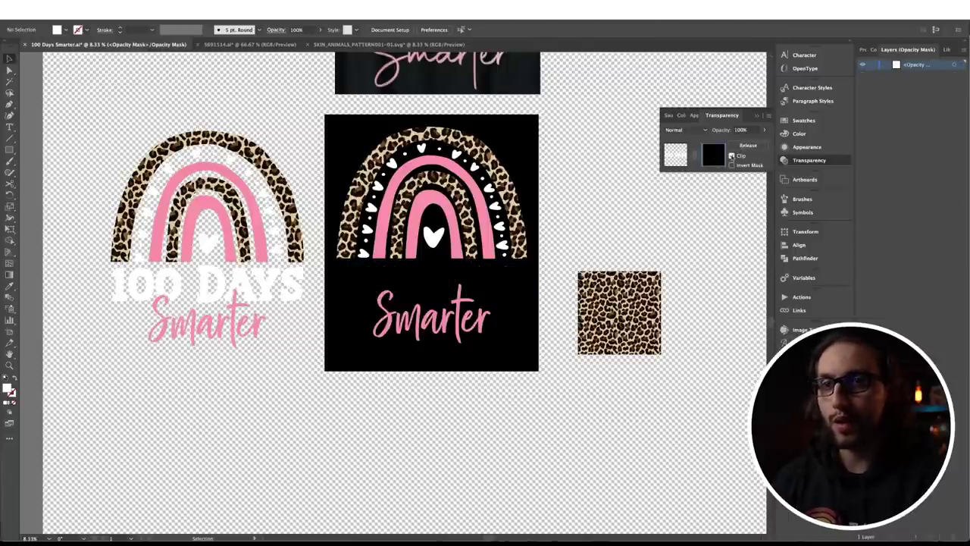
{"action": "left_click", "coordinate": [732, 155]}
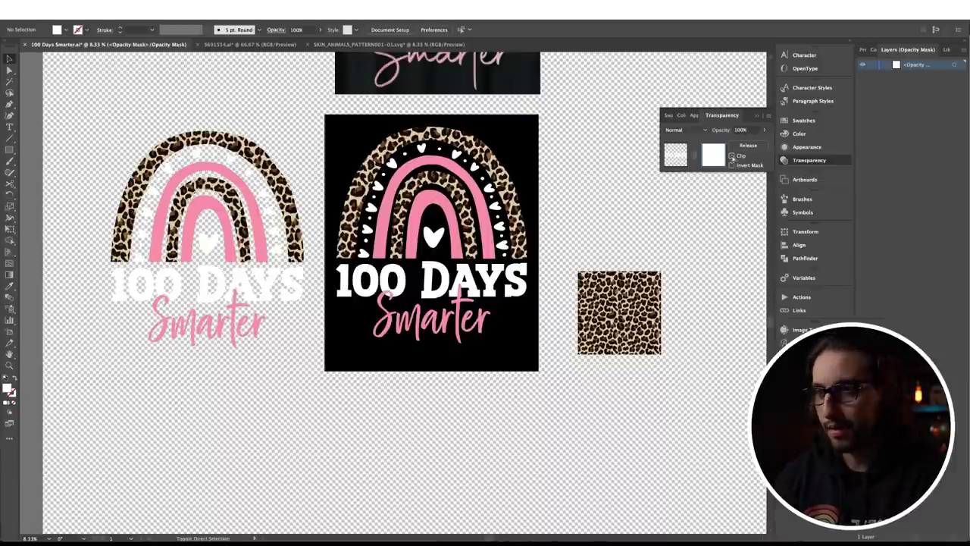
Paste Smarter in place inside the opacity mask with a 30 pt black stroke to cut an outline gap out of 100 DAYS
{"action": "key", "text": "super+f"}
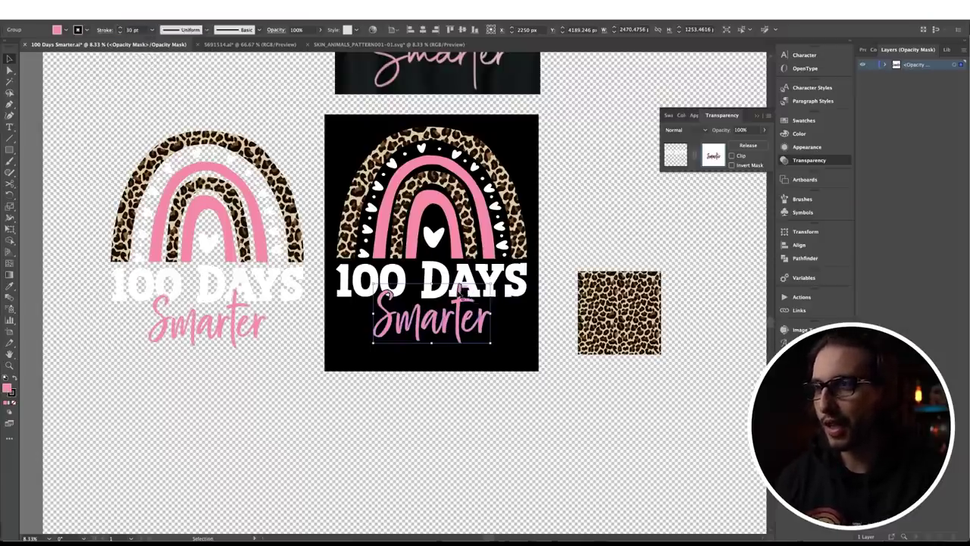
{"action": "left_click", "coordinate": [104, 30]}
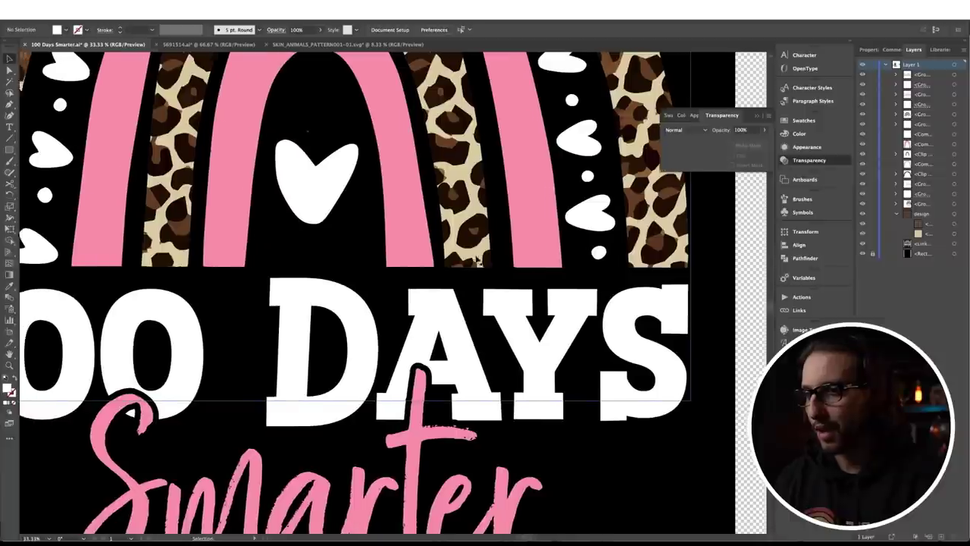
{"action": "scroll", "coordinate": [485, 280], "scroll_direction": "down", "scroll_amount": 5}
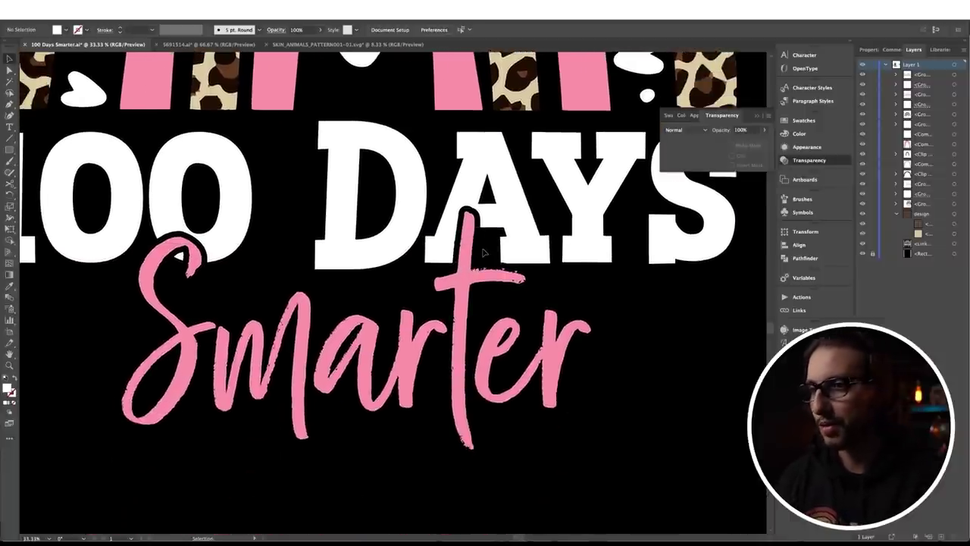
{"action": "key", "text": "ctrl+0"}
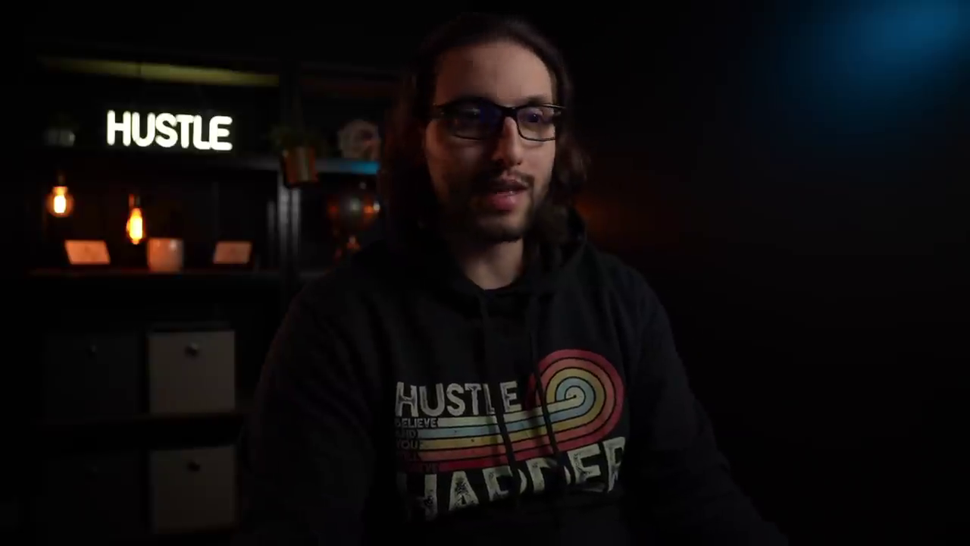